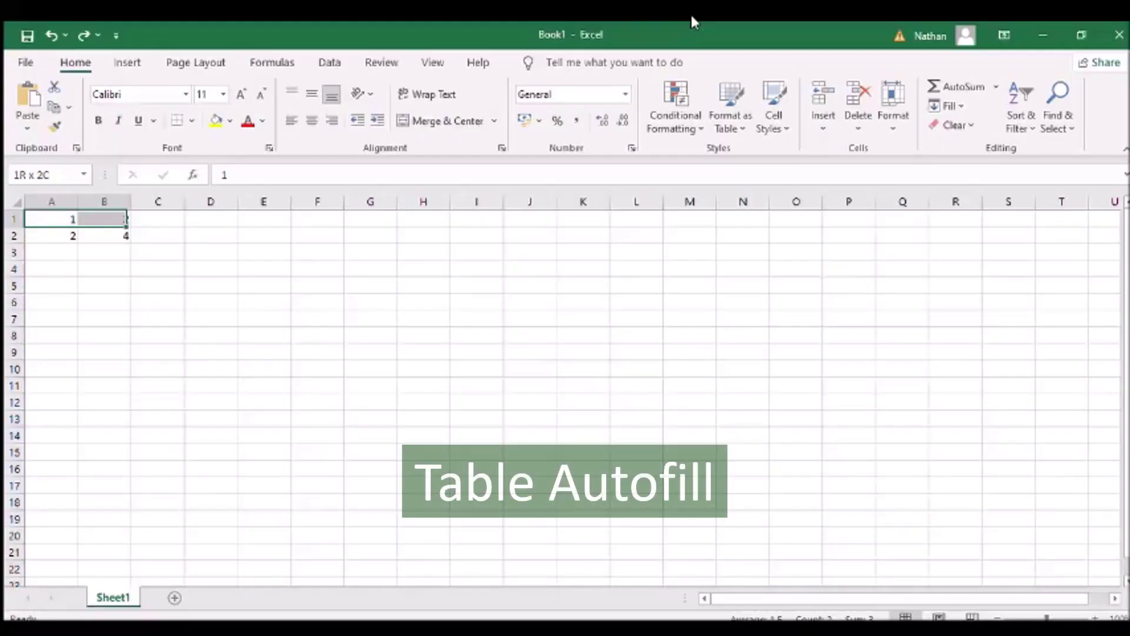
Autofill the first rows and columns of a times table, multiples up to 50.
{"action": "left_click_drag", "start_coordinate": [127, 227], "coordinate": [556, 227]}
{"action": "left_click_drag", "start_coordinate": [51, 219], "coordinate": [77, 376]}
{"action": "left_click_drag", "start_coordinate": [52, 236], "coordinate": [556, 242]}
{"action": "left_click_drag", "start_coordinate": [105, 219], "coordinate": [131, 377]}
{"action": "left_click_drag", "start_coordinate": [51, 252], "coordinate": [557, 259]}
{"action": "left_click_drag", "start_coordinate": [158, 219], "coordinate": [185, 377]}
{"action": "left_click_drag", "start_coordinate": [100, 269], "coordinate": [158, 270]}
{"action": "left_click_drag", "start_coordinate": [184, 276], "coordinate": [556, 276]}
{"action": "left_click_drag", "start_coordinate": [229, 252], "coordinate": [230, 269]}
{"action": "left_click_drag", "start_coordinate": [237, 276], "coordinate": [237, 377]}
{"action": "left_click_drag", "start_coordinate": [158, 285], "coordinate": [229, 285]}
{"action": "left_click_drag", "start_coordinate": [238, 293], "coordinate": [556, 293]}
Complete the times table through row and column 10, then undo back to the seed values.
{"action": "left_click_drag", "start_coordinate": [282, 269], "coordinate": [283, 286]}
{"action": "left_click_drag", "start_coordinate": [291, 292], "coordinate": [290, 377]}
{"action": "left_click_drag", "start_coordinate": [229, 302], "coordinate": [557, 311]}
{"action": "left_click_drag", "start_coordinate": [336, 285], "coordinate": [343, 377]}
{"action": "left_click_drag", "start_coordinate": [343, 327], "coordinate": [556, 327]}
{"action": "left_click_drag", "start_coordinate": [396, 326], "coordinate": [396, 377]}
{"action": "left_click_drag", "start_coordinate": [330, 336], "coordinate": [389, 335]}
{"action": "left_click_drag", "start_coordinate": [396, 343], "coordinate": [556, 344]}
{"action": "left_click_drag", "start_coordinate": [441, 319], "coordinate": [447, 377]}
{"action": "left_click_drag", "start_coordinate": [389, 352], "coordinate": [442, 352]}
{"action": "left_click_drag", "start_coordinate": [449, 361], "coordinate": [556, 360]}
{"action": "left_click_drag", "start_coordinate": [389, 369], "coordinate": [557, 377]}
{"action": "key", "text": "ctrl+Home"}
{"action": "key", "text": "ctrl+z"}
{"action": "key", "text": "ctrl+z"}
{"action": "key", "text": "ctrl+z"}
{"action": "key", "text": "ctrl+z"}
{"action": "key", "text": "ctrl+z"}
{"action": "key", "text": "ctrl+z"}
{"action": "key", "text": "ctrl+z"}
{"action": "key", "text": "ctrl+z"}
{"action": "key", "text": "ctrl+z"}
{"action": "key", "text": "ctrl+z"}
{"action": "key", "text": "ctrl+z"}
{"action": "key", "text": "ctrl+z"}
{"action": "key", "text": "ctrl+z"}
{"action": "key", "text": "ctrl+z"}
{"action": "key", "text": "ctrl+z"}
{"action": "key", "text": "ctrl+z"}
{"action": "key", "text": "ctrl+z"}
{"action": "key", "text": "ctrl+z"}
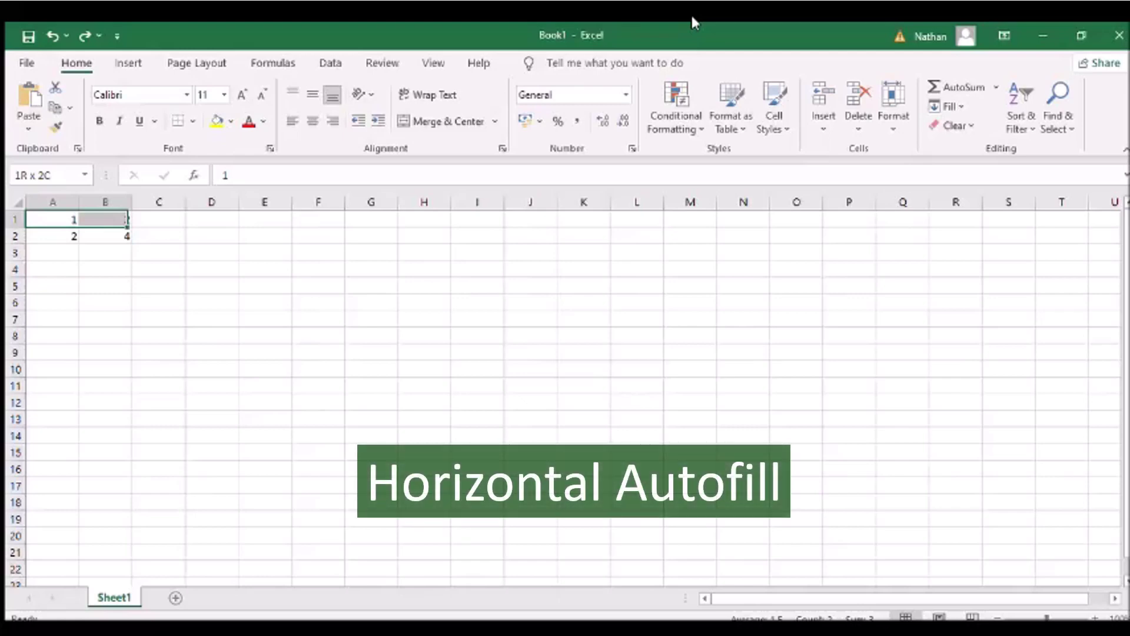
Fill row 1 with 1–10 out to J1 and column A with 1–10 down to A10.
{"action": "key", "text": "ctrl+y"}
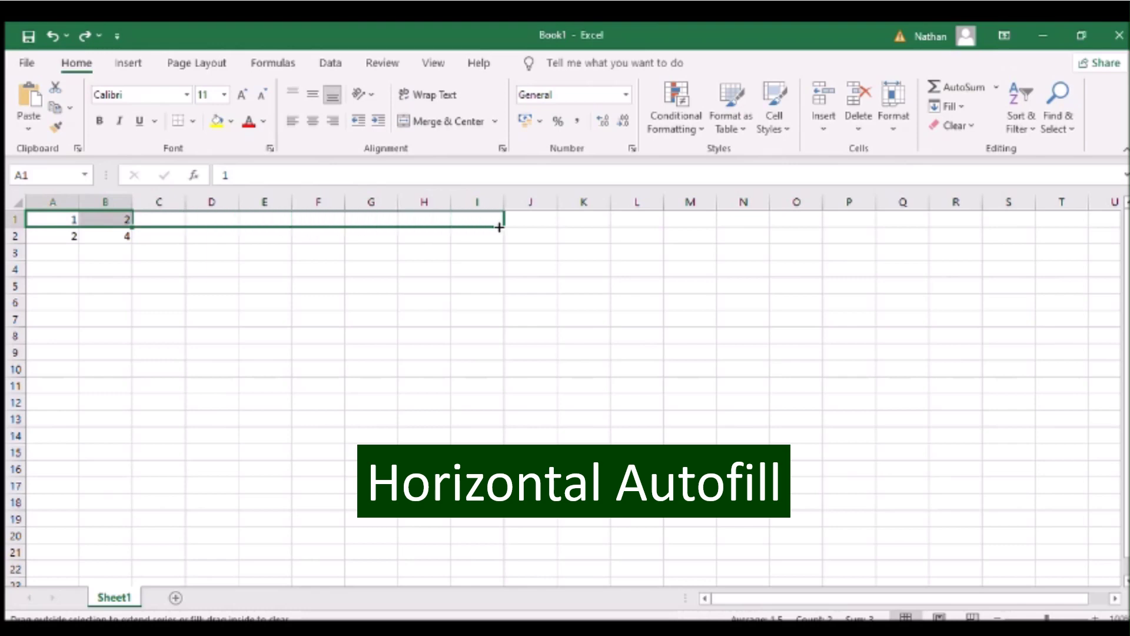
{"action": "left_click_drag", "start_coordinate": [544, 224], "coordinate": [544, 225]}
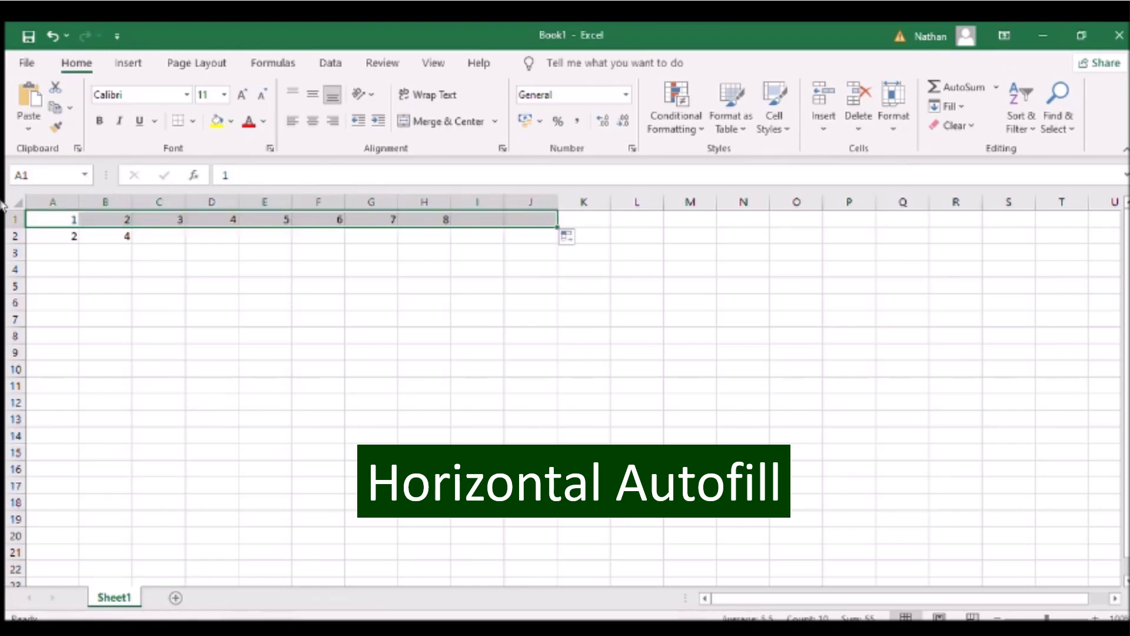
{"action": "left_click", "coordinate": [61, 218]}
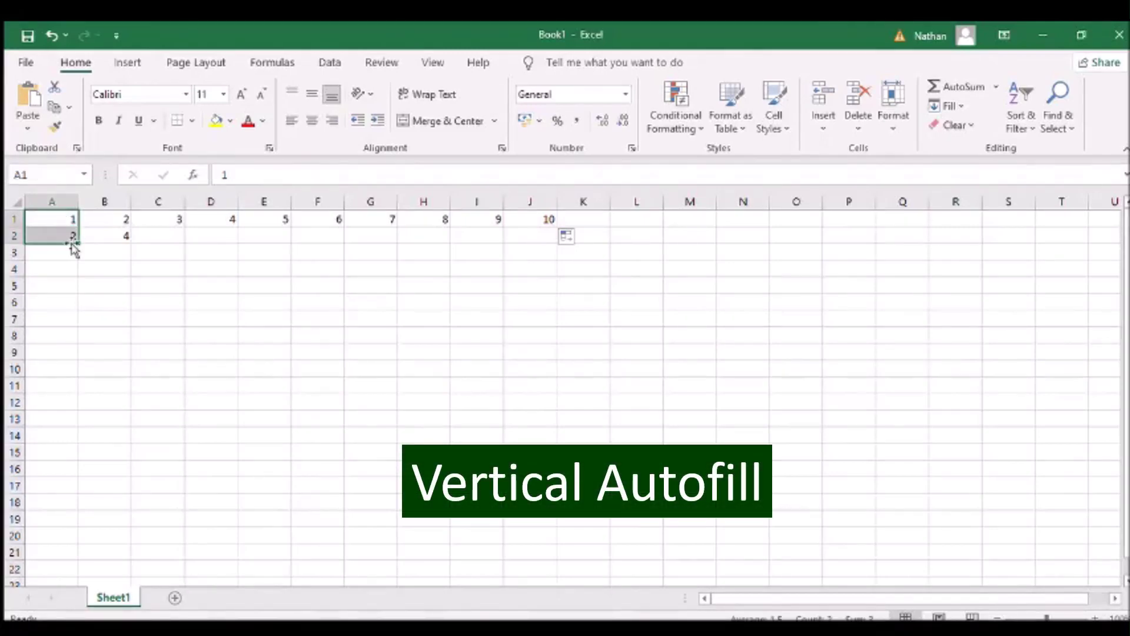
{"action": "left_click_drag", "start_coordinate": [69, 377], "coordinate": [70, 378]}
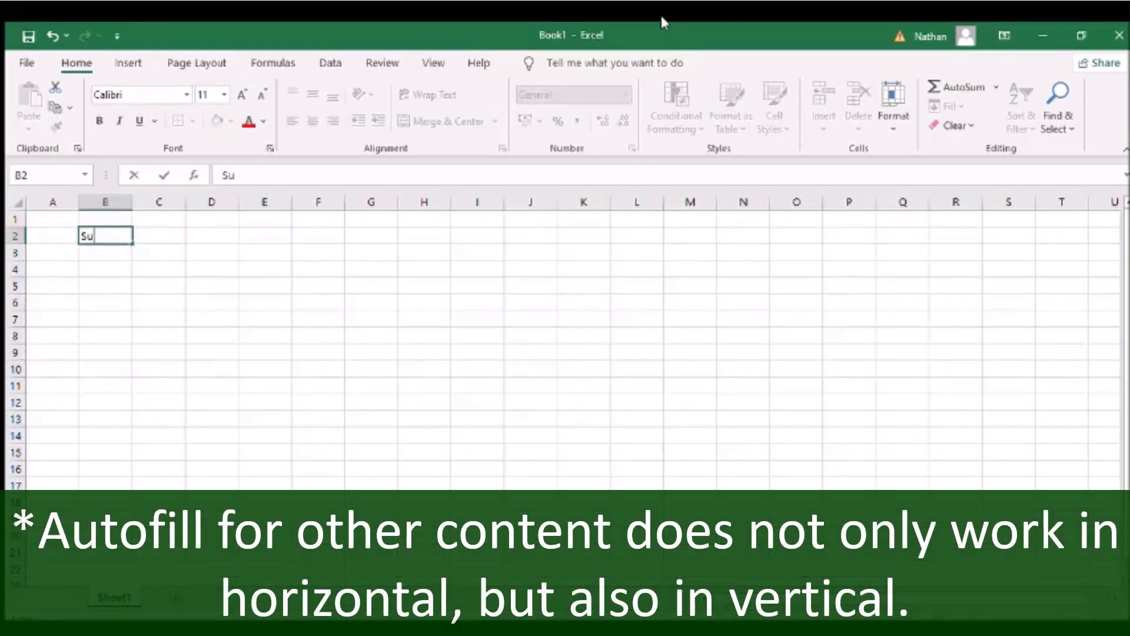
Enter Sunday and Monday in B2:C2 and autofill the weekday names along row 2.
{"action": "type", "text": "unday"}
{"action": "key", "text": "Tab"}
{"action": "type", "text": "Monday"}
{"action": "key", "text": "shift+Tab"}
{"action": "key", "text": "shift+Right"}
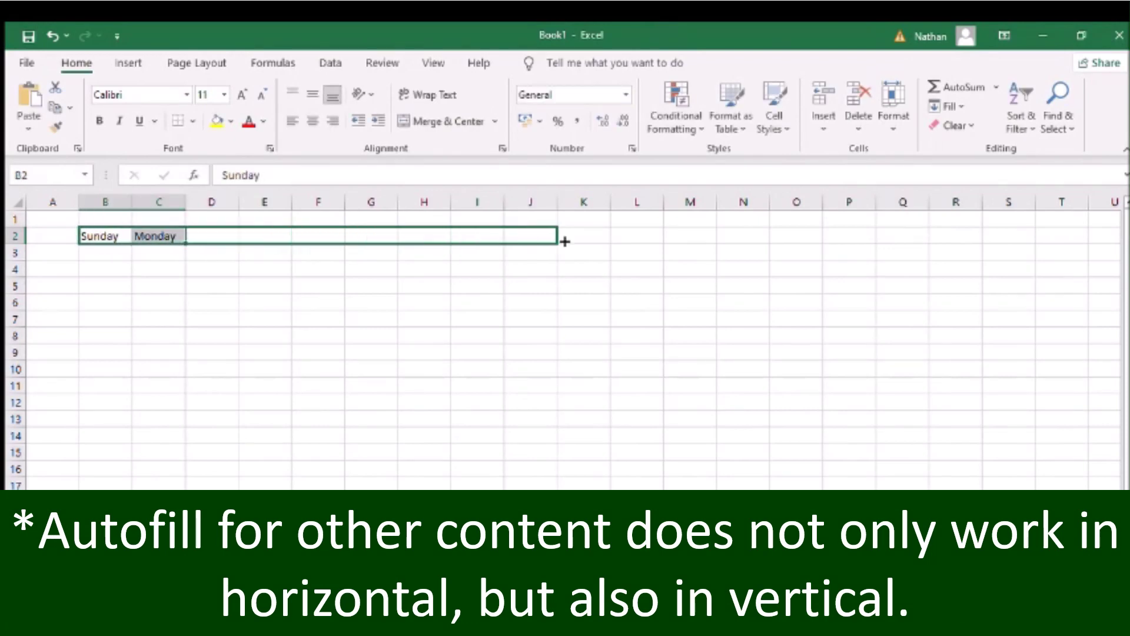
{"action": "left_click_drag", "start_coordinate": [765, 246], "coordinate": [802, 245]}
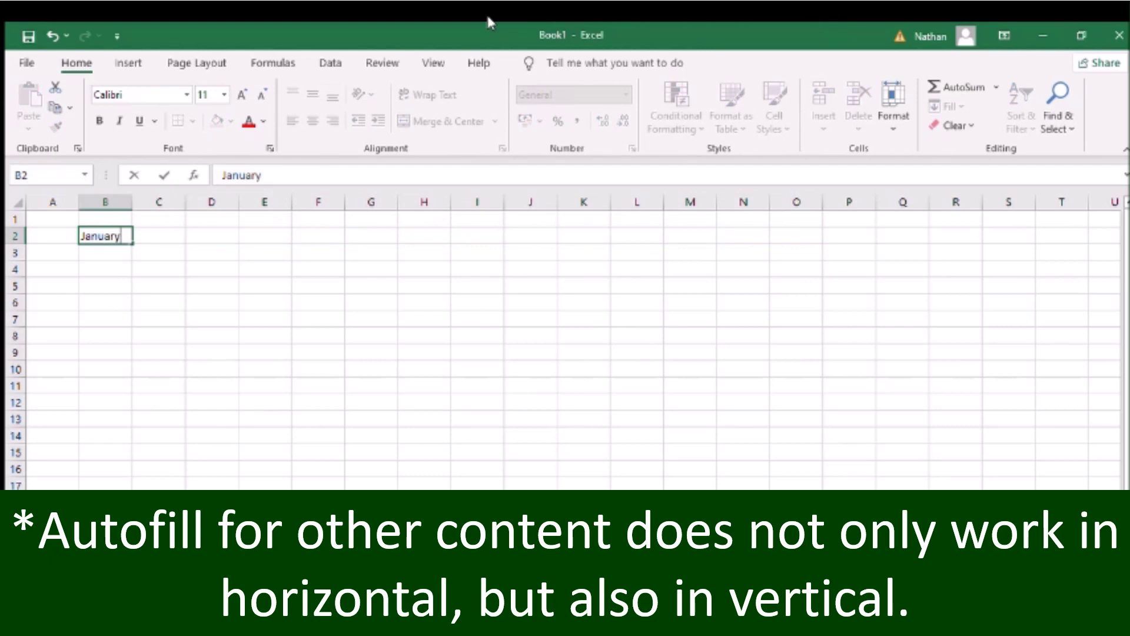
Replace them with January and February and autofill the month names along row 2.
{"action": "key", "text": "Tab"}
{"action": "type", "text": "February"}
{"action": "key", "text": "shift+Tab"}
{"action": "key", "text": "shift+Right"}
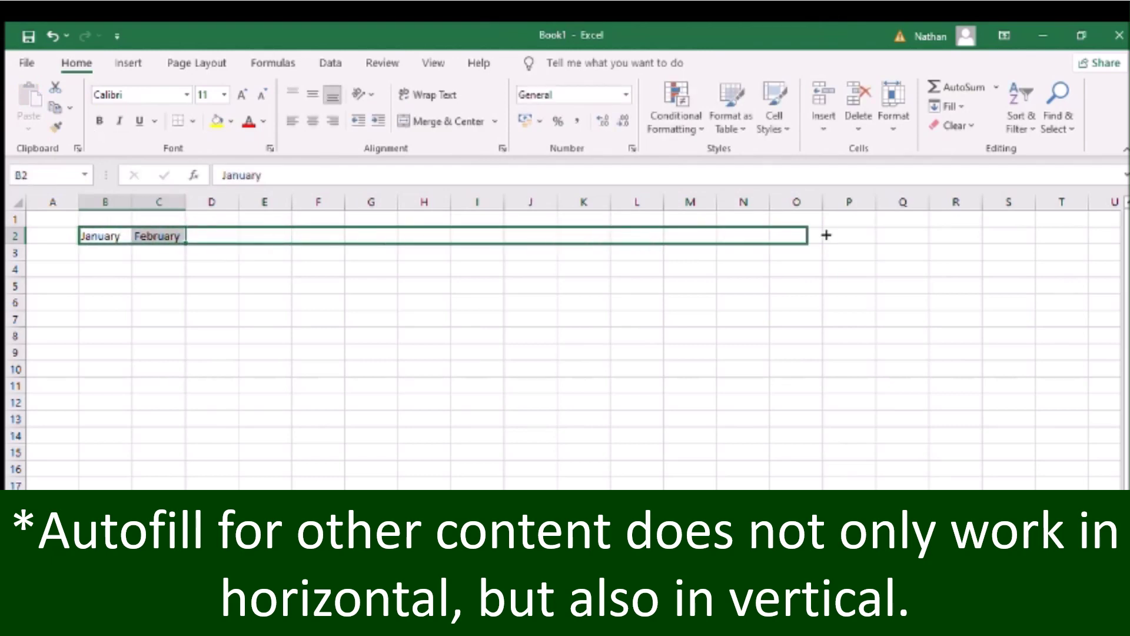
{"action": "left_click_drag", "start_coordinate": [1112, 238], "coordinate": [1126, 238]}
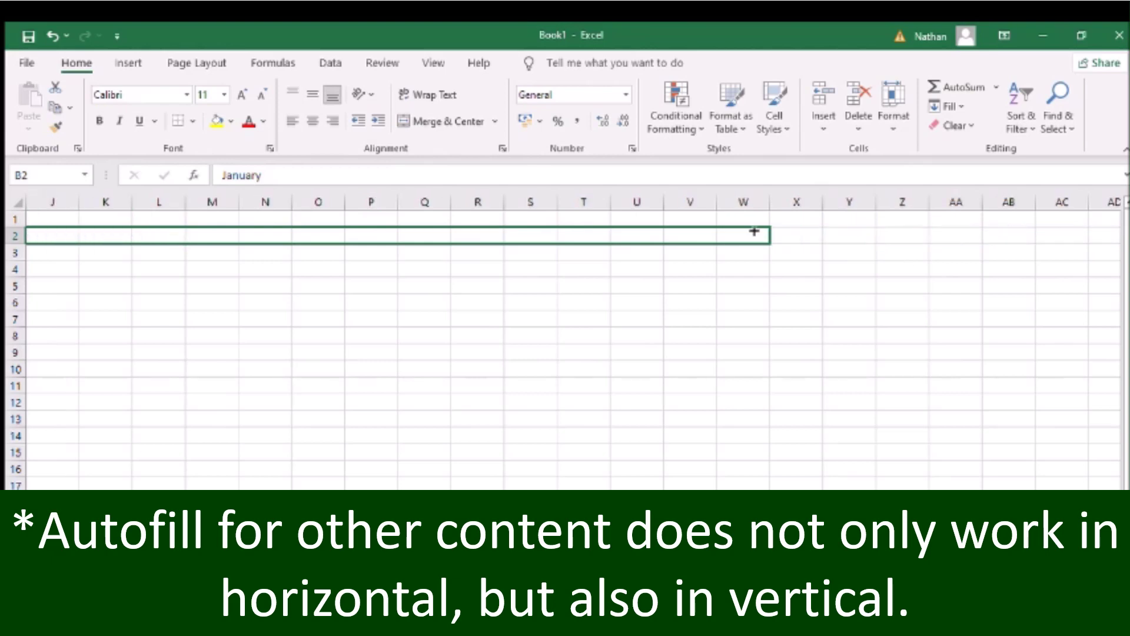
Enter 2009 and 2010 and autofill the years through 2027 to T2.
{"action": "type", "text": "2009"}
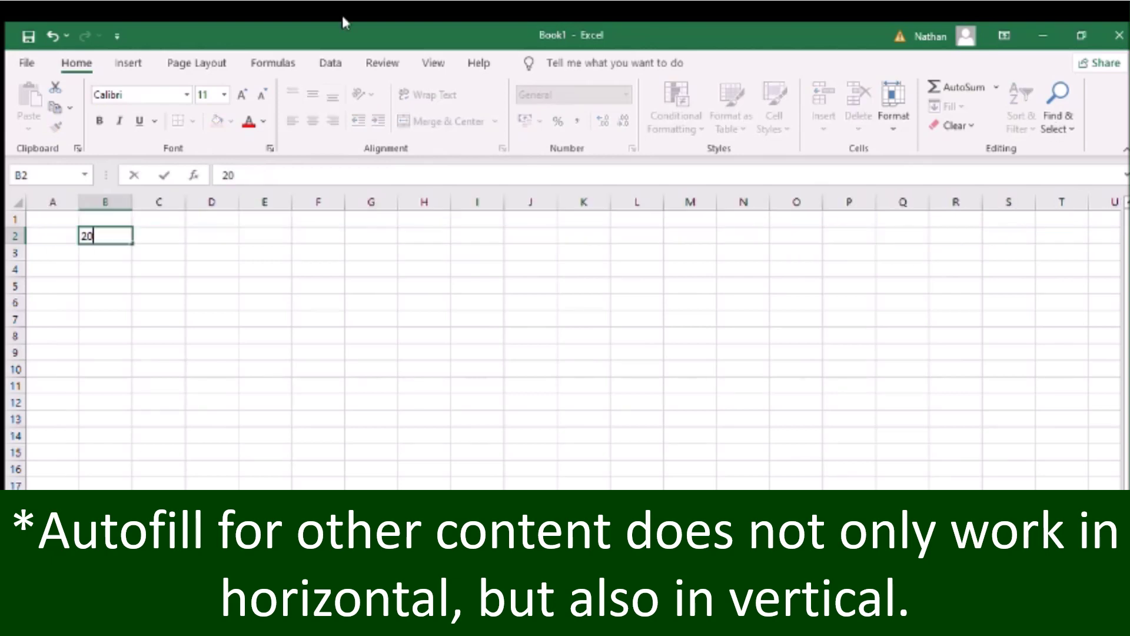
{"action": "key", "text": "Tab"}
{"action": "type", "text": "2010"}
{"action": "key", "text": "shift+Tab"}
{"action": "key", "text": "shift+Right"}
{"action": "left_click_drag", "start_coordinate": [184, 244], "coordinate": [1081, 240]}
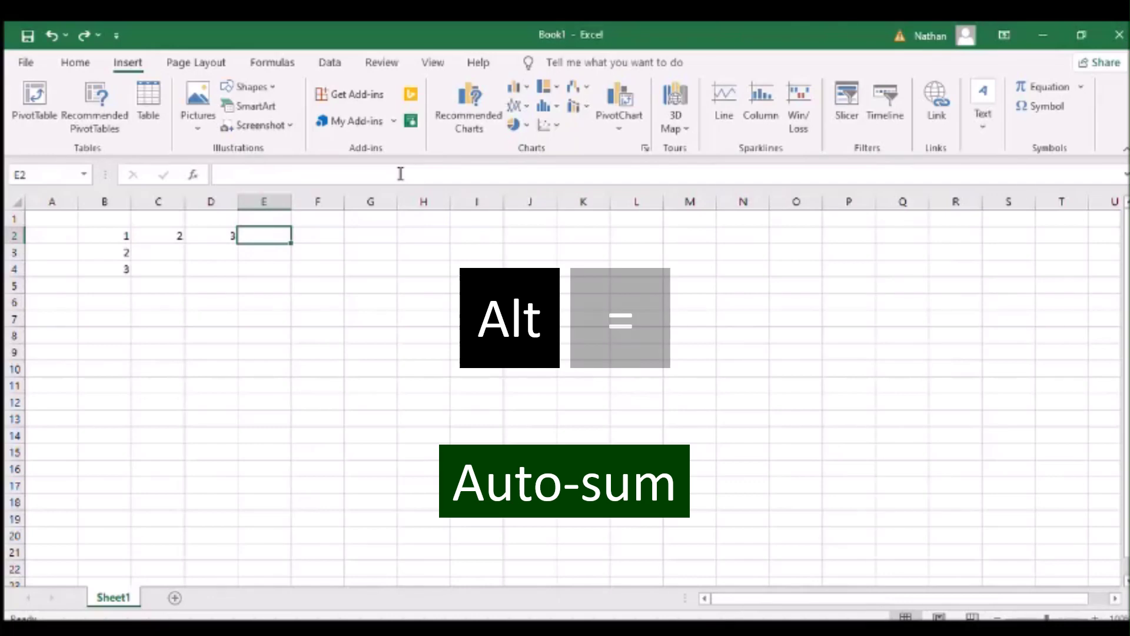
AutoSum B2:D2 into E2 to get 6.
{"action": "key", "text": "alt+equal"}
{"action": "key", "text": "Escape"}
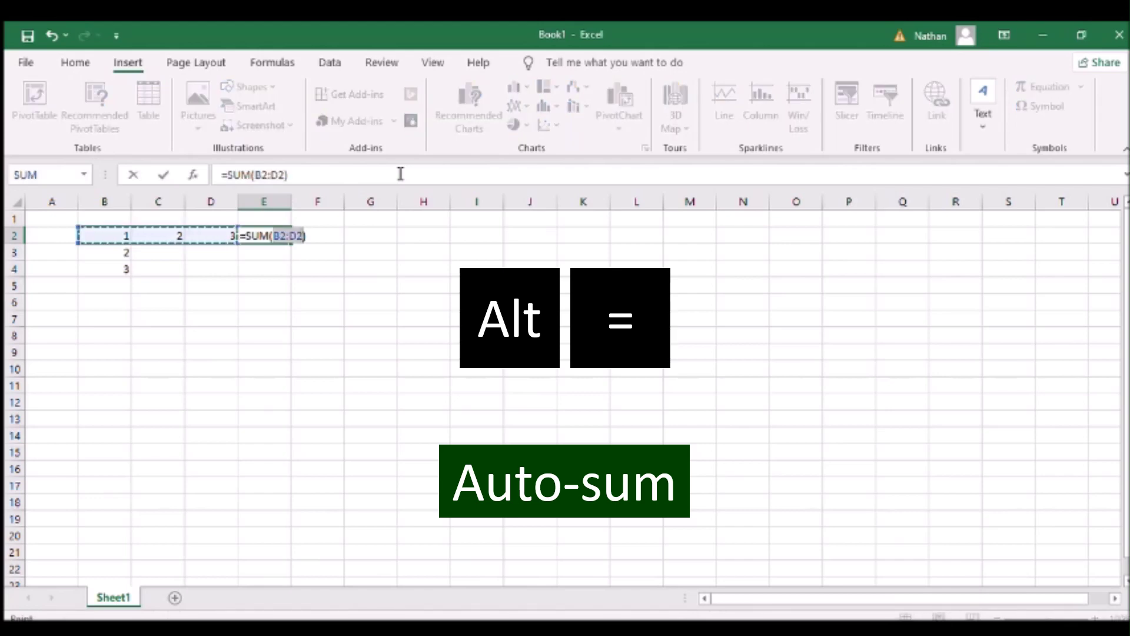
{"action": "key", "text": "Return"}
AutoSum the column into B5 as =SUM(B2:B4).
{"action": "left_click", "coordinate": [123, 286]}
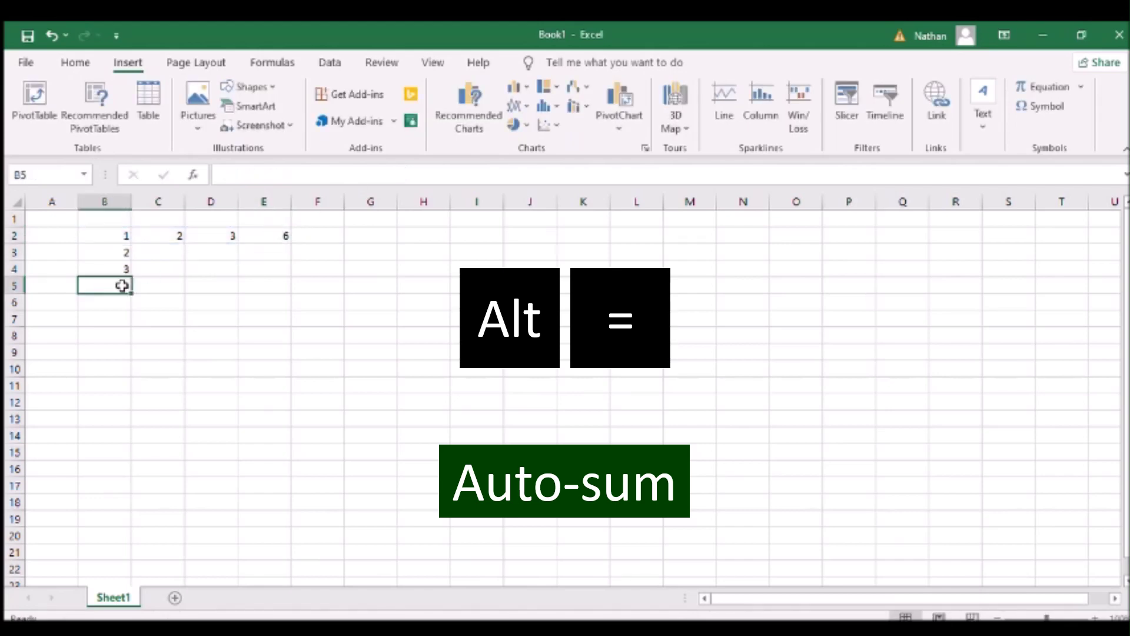
{"action": "key", "text": "alt+equal"}
{"action": "key", "text": "Return"}
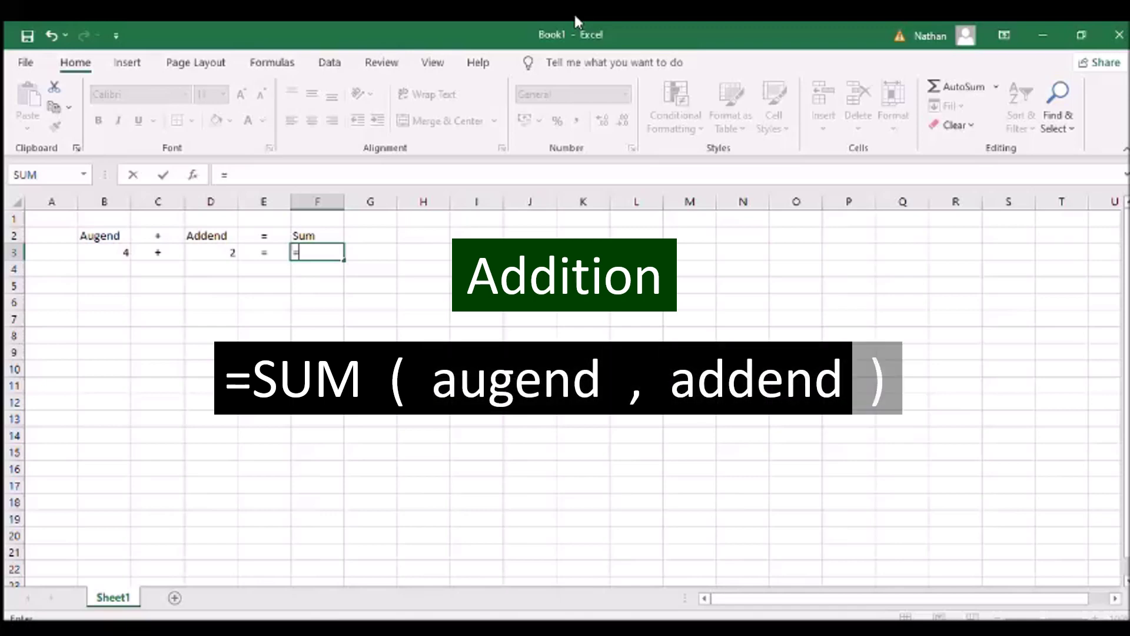
Enter =SUM(B3,D3) in F3 to add 4 and 2.
{"action": "type", "text": "("}
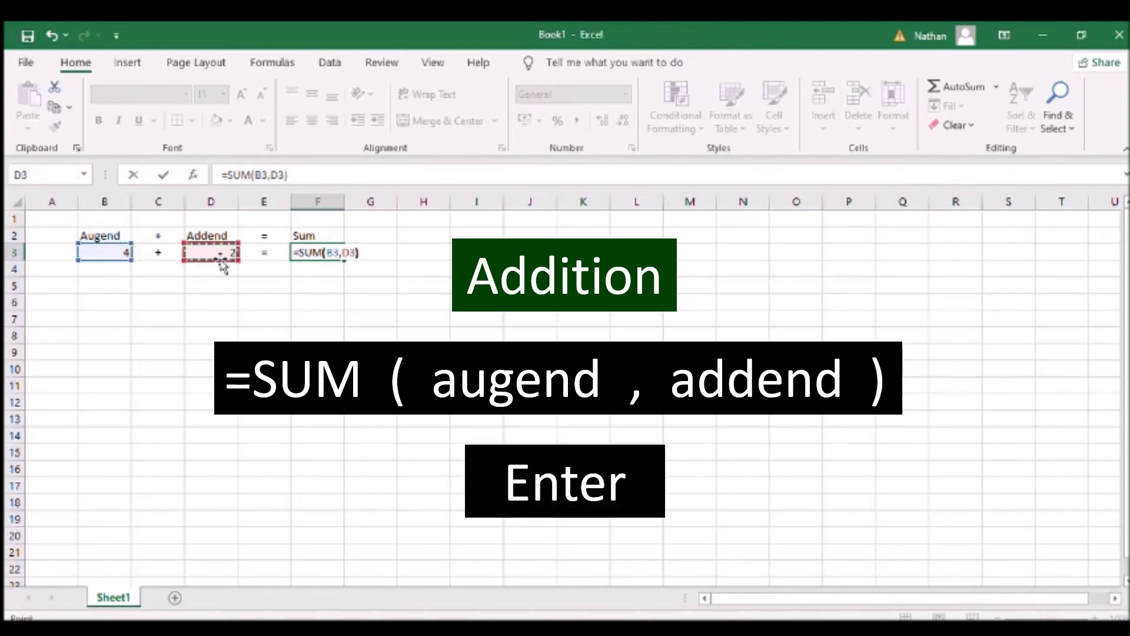
{"action": "key", "text": "Return"}
{"action": "key", "text": "Up"}
{"action": "key", "text": "Up"}
Rewrite F3 as =B3+D3 to add the augend and addend directly.
{"action": "key", "text": "Down"}
{"action": "type", "text": "="}
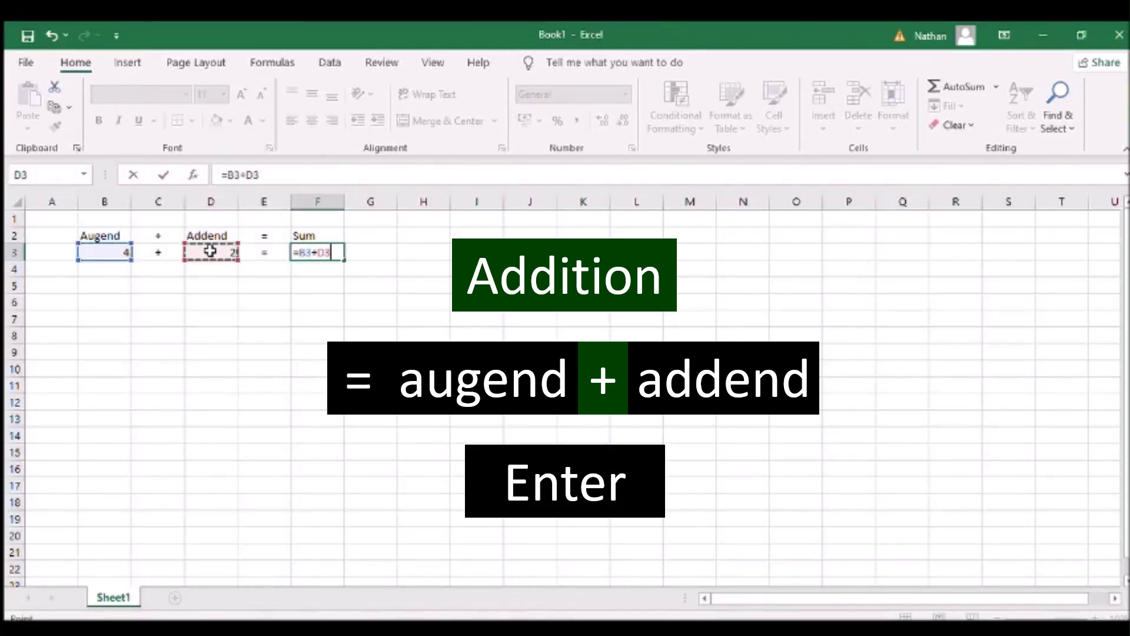
{"action": "key", "text": "Return"}
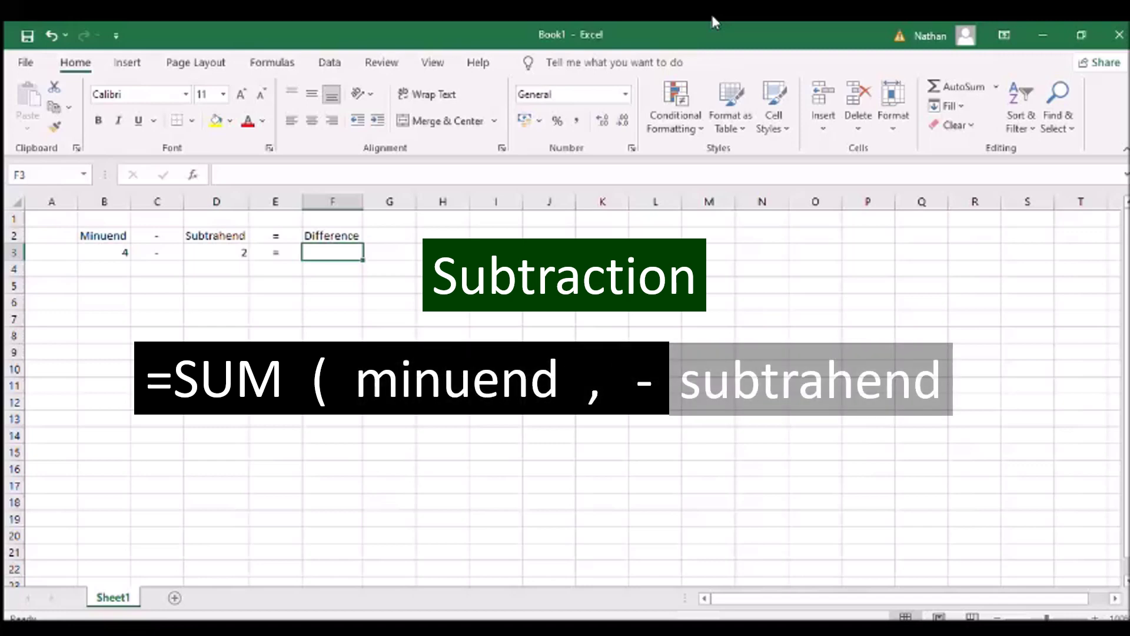
Enter =SUM(B3,-D3) in F3, returning the difference 2.
{"action": "type", "text": "=SUM("}
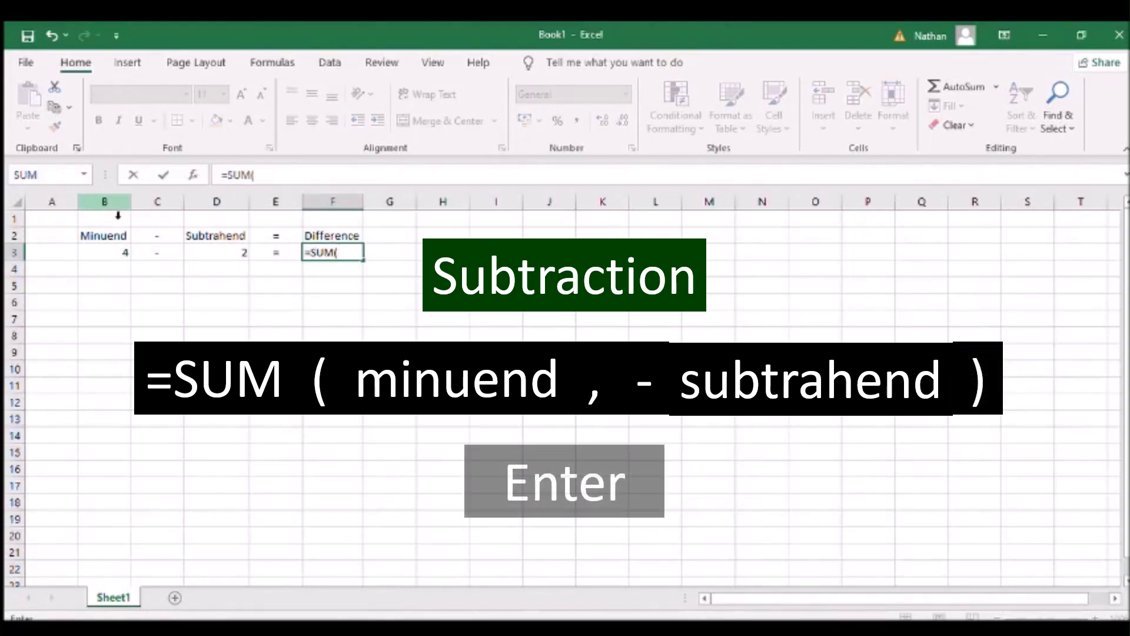
{"action": "left_click", "coordinate": [118, 253]}
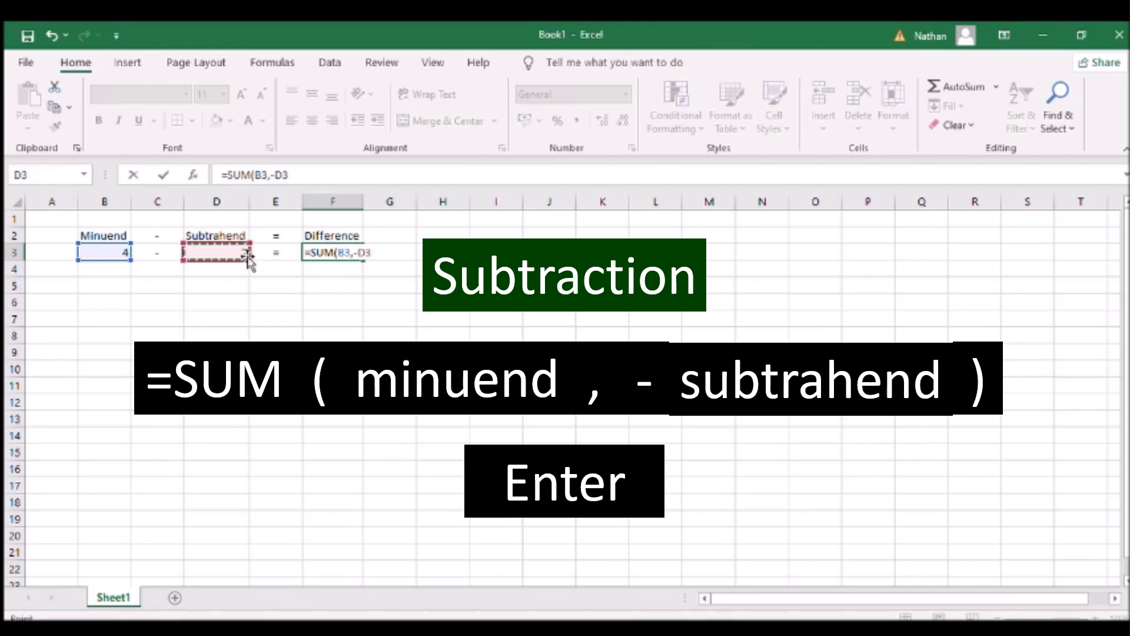
{"action": "key", "text": "Return"}
{"action": "key", "text": "Up"}
{"action": "key", "text": "Up"}
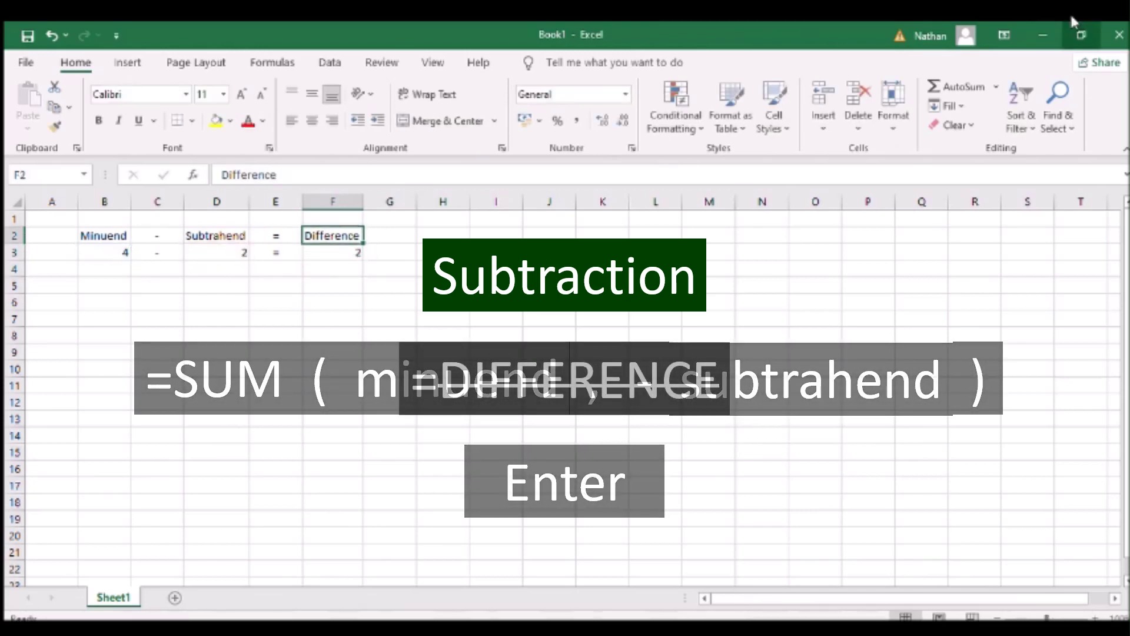
Clear F3 and enter the subtraction formula =B3-D3.
{"action": "key", "text": "Down"}
{"action": "key", "text": "Delete"}
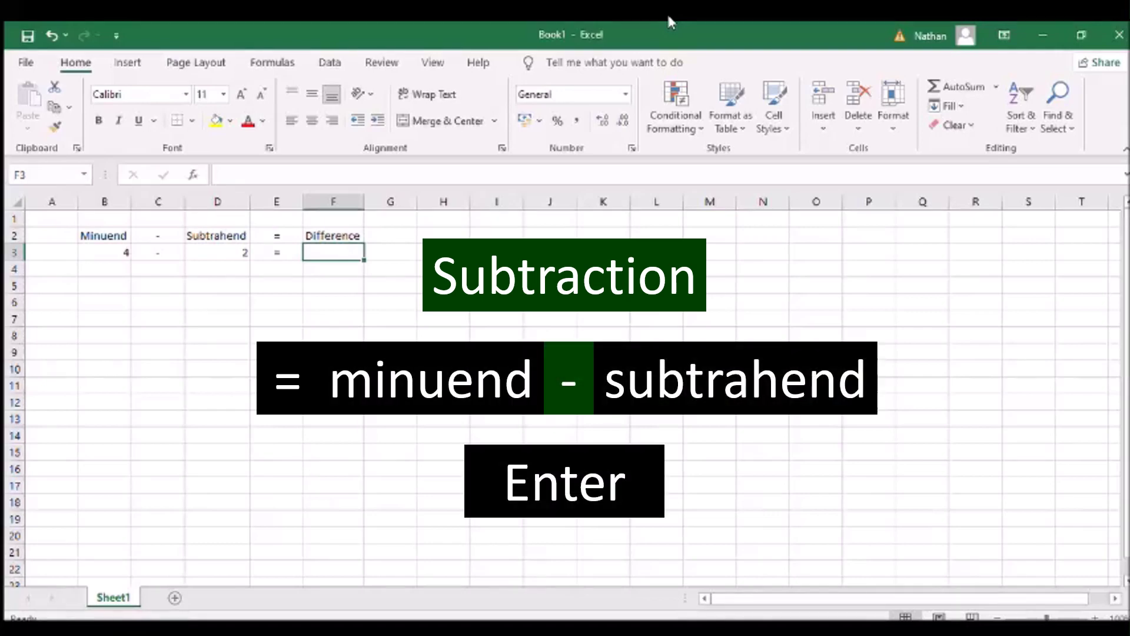
{"action": "type", "text": "="}
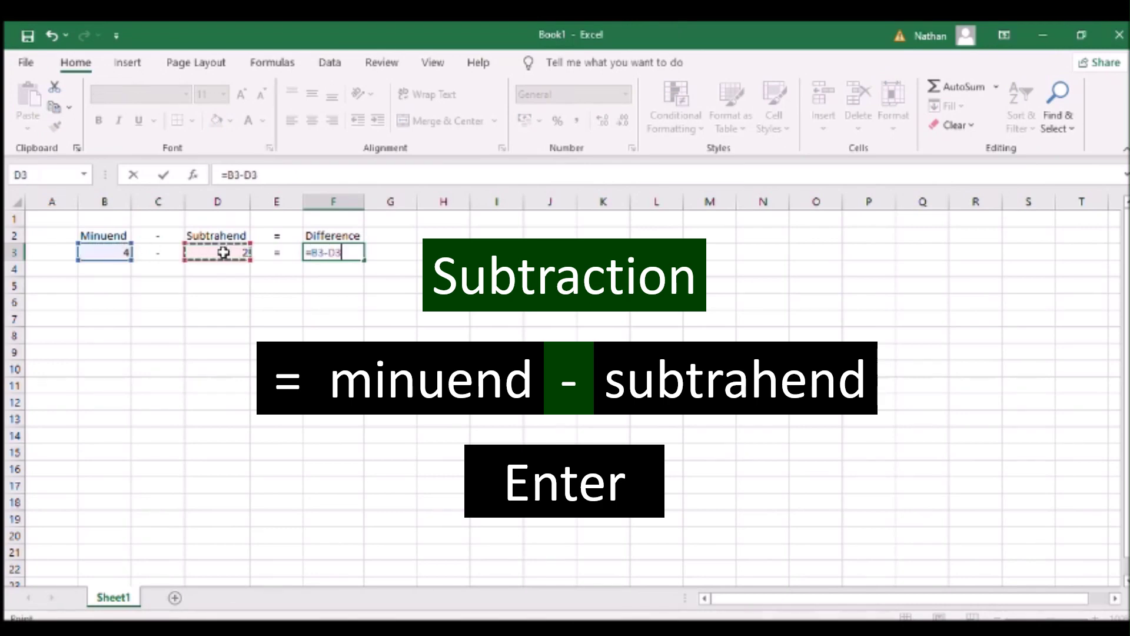
{"action": "key", "text": "Return"}
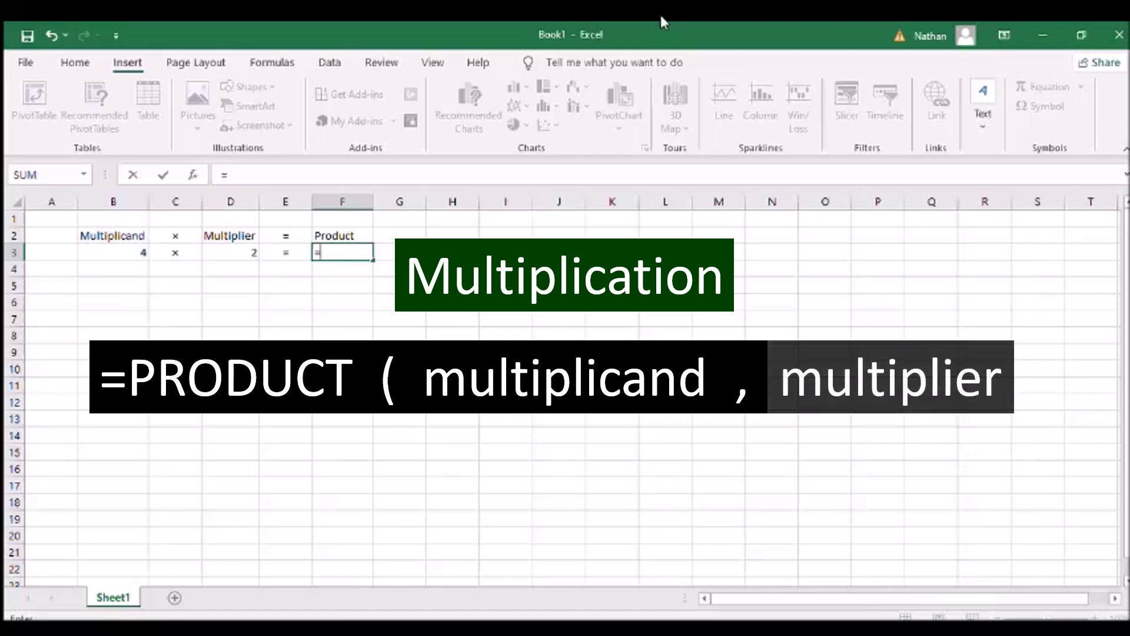
Compute 4 × 2 in F3 with =PRODUCT(B3,D3), then with =B3*D3.
{"action": "type", "text": "PRODUCT("}
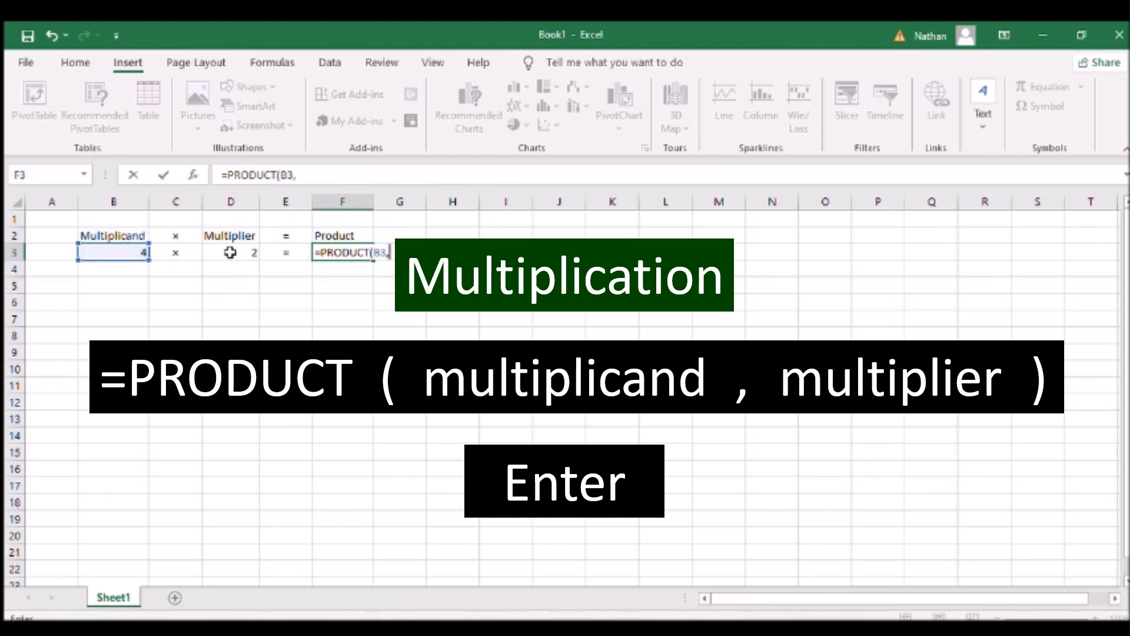
{"action": "key", "text": "Return"}
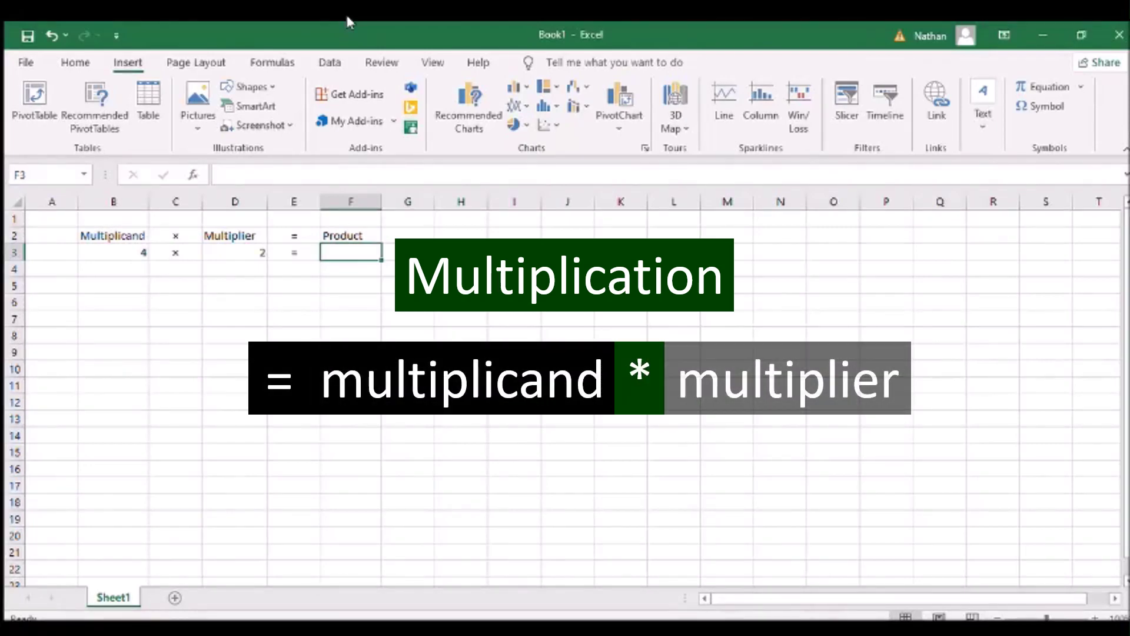
{"action": "type", "text": "="}
{"action": "left_click", "coordinate": [125, 249]}
{"action": "key", "text": "Return"}
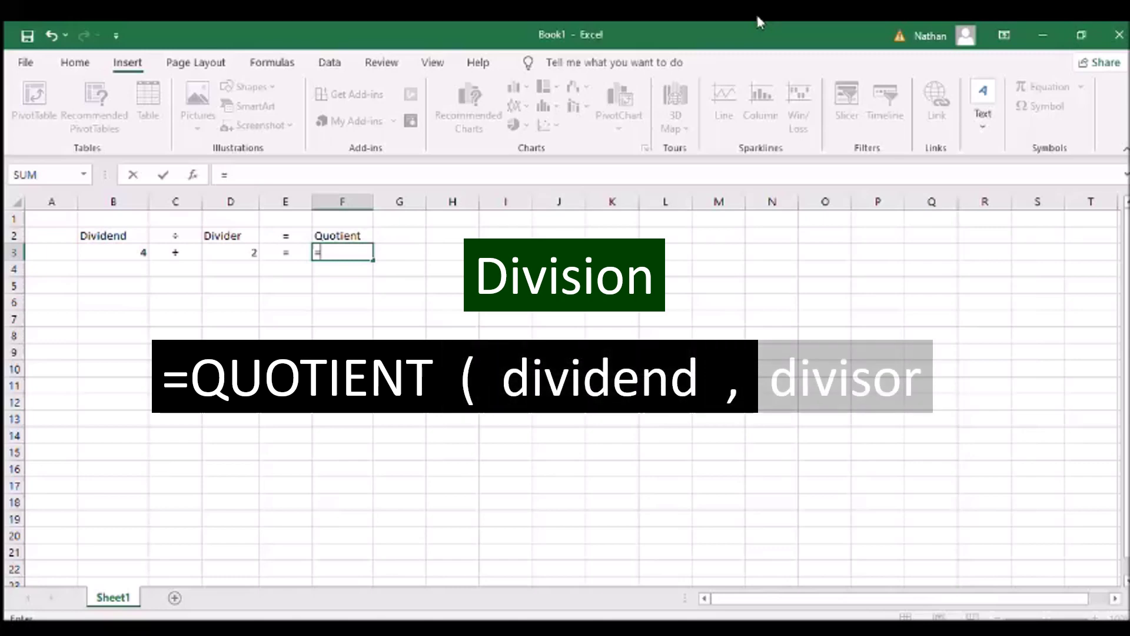
Compute 4 ÷ 2 in F3 with =QUOTIENT(B3,D3), then with =B3/D3.
{"action": "type", "text": "QUOTIENT("}
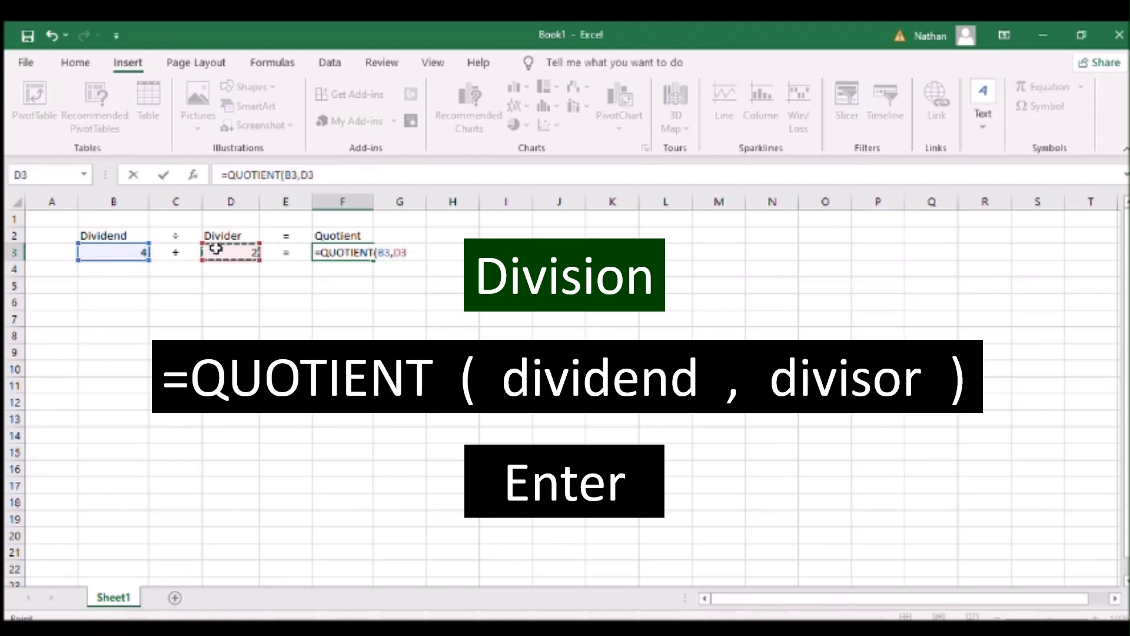
{"action": "key", "text": "Return"}
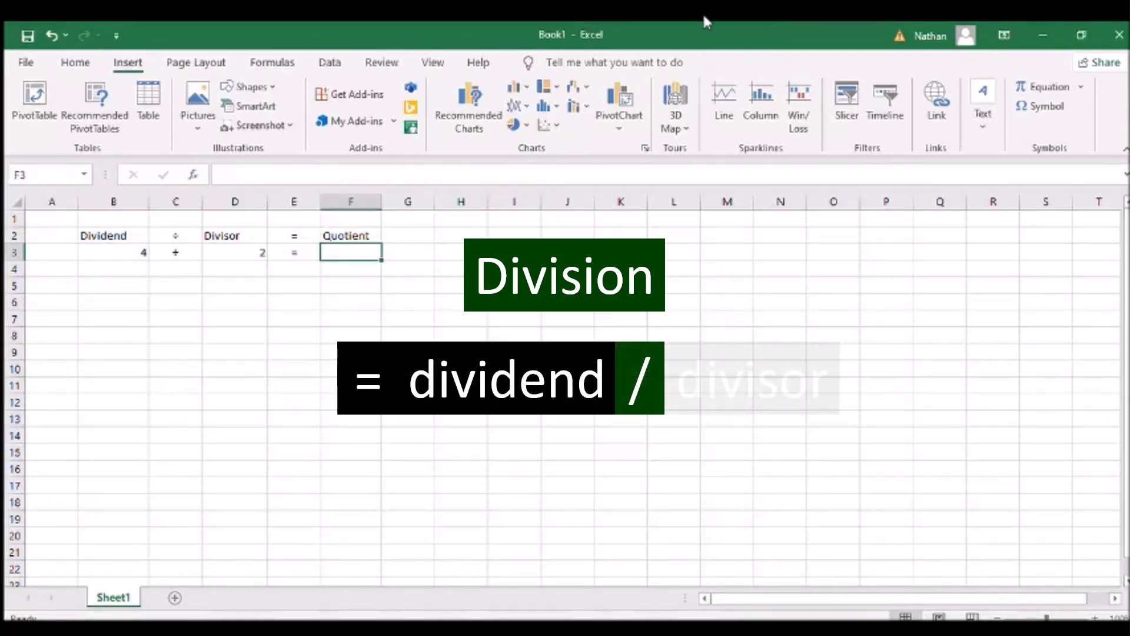
{"action": "type", "text": "="}
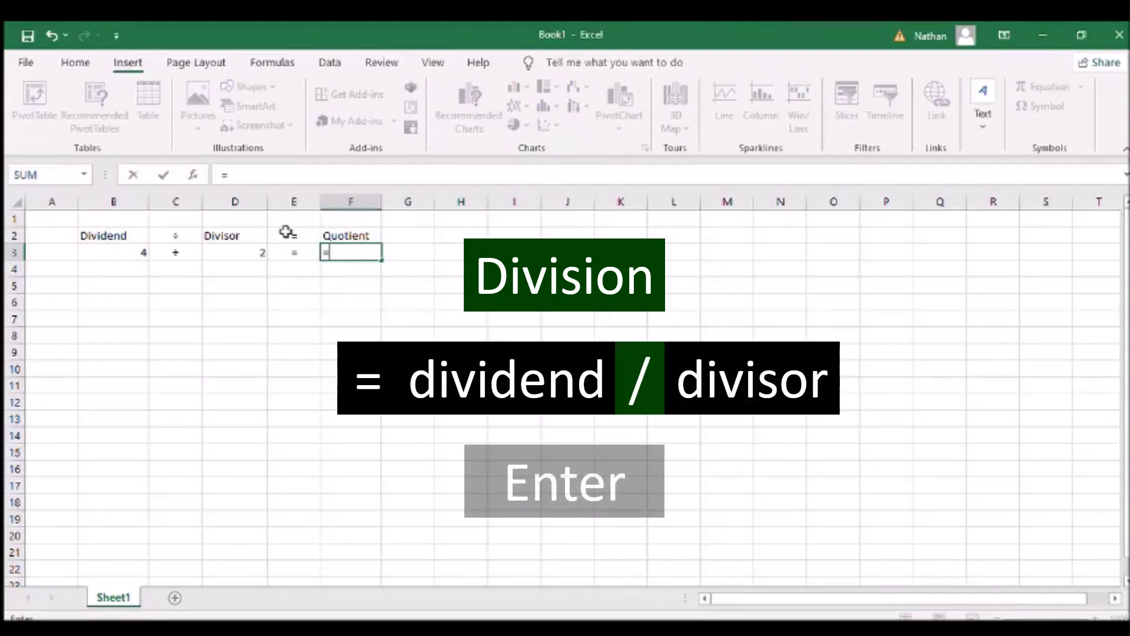
{"action": "left_click", "coordinate": [127, 250]}
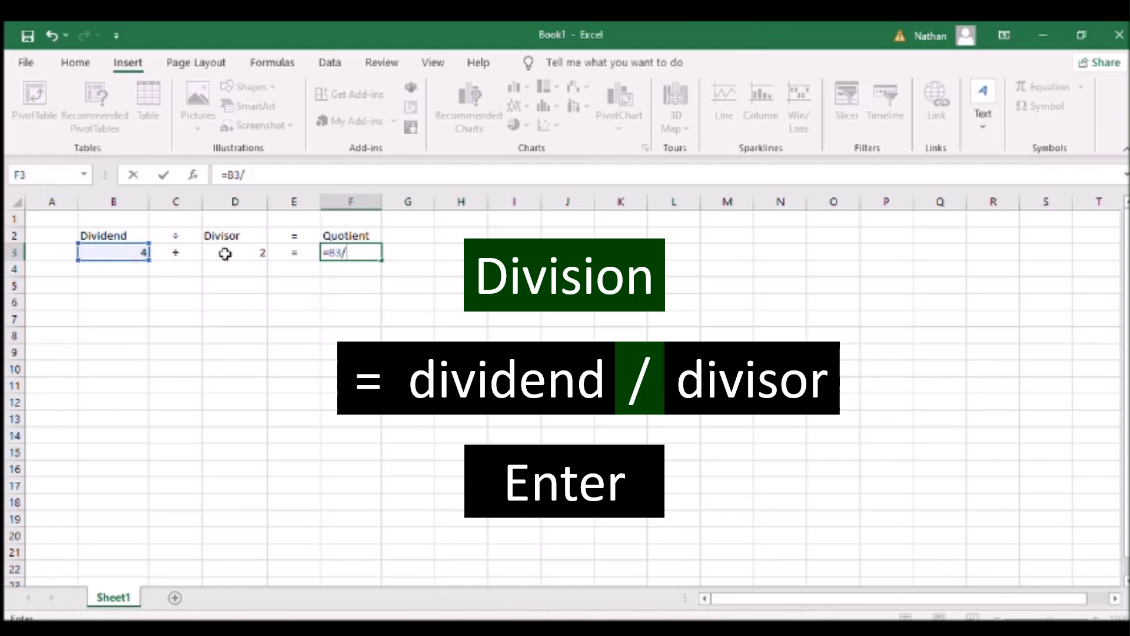
{"action": "key", "text": "Return"}
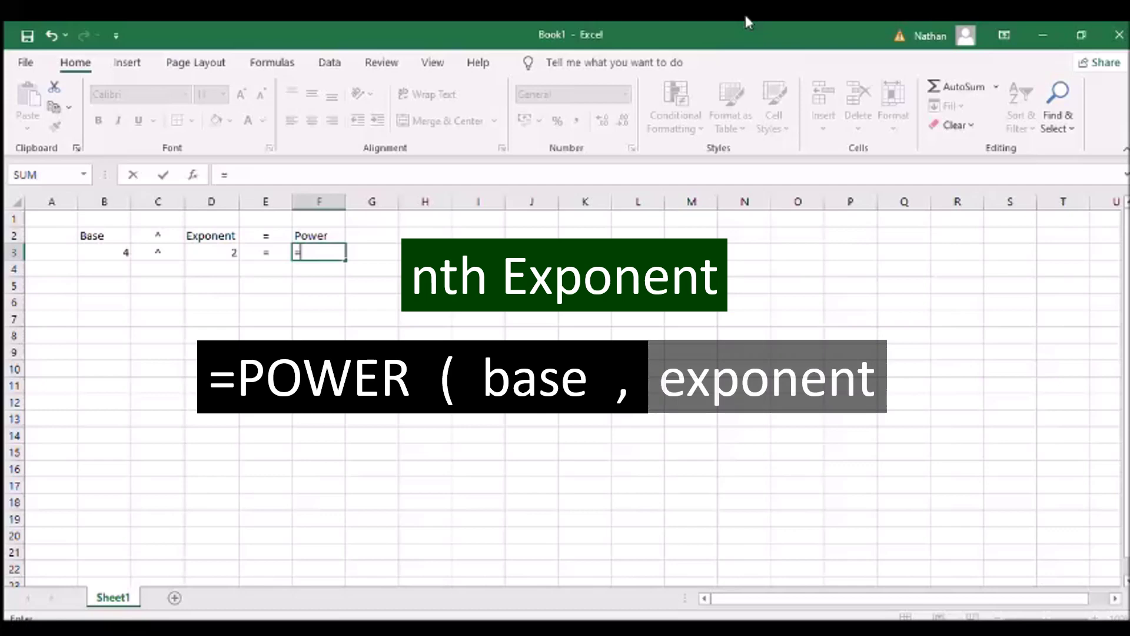
Compute 4 to the power 2 in F3 with =POWER(B3,D3), then with =B3^D3.
{"action": "type", "text": "POWER("}
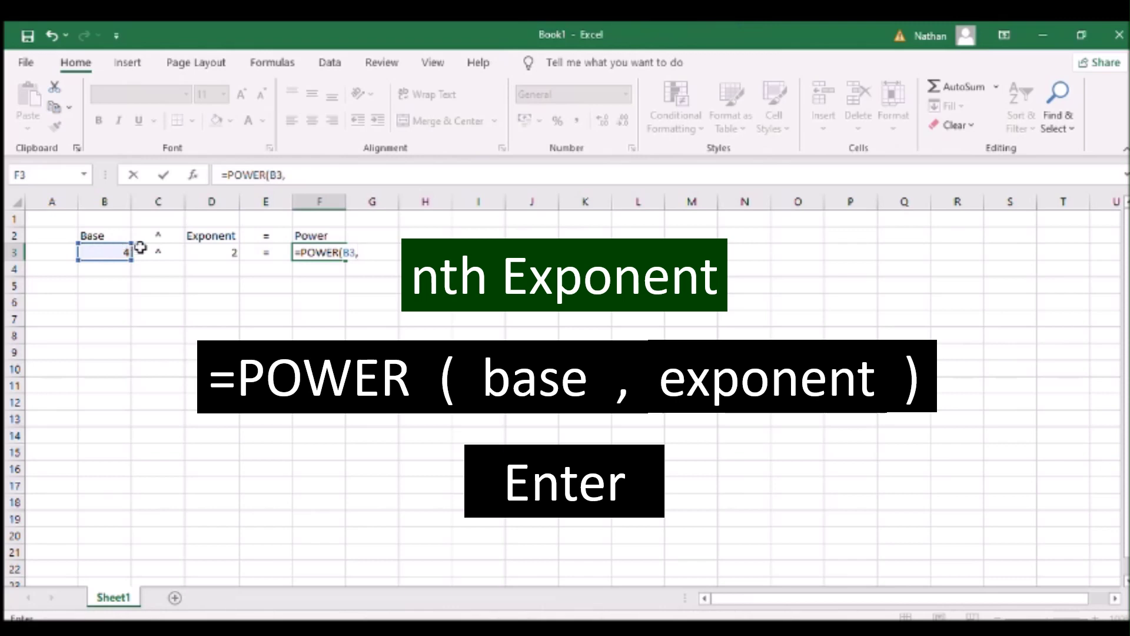
{"action": "key", "text": "Return"}
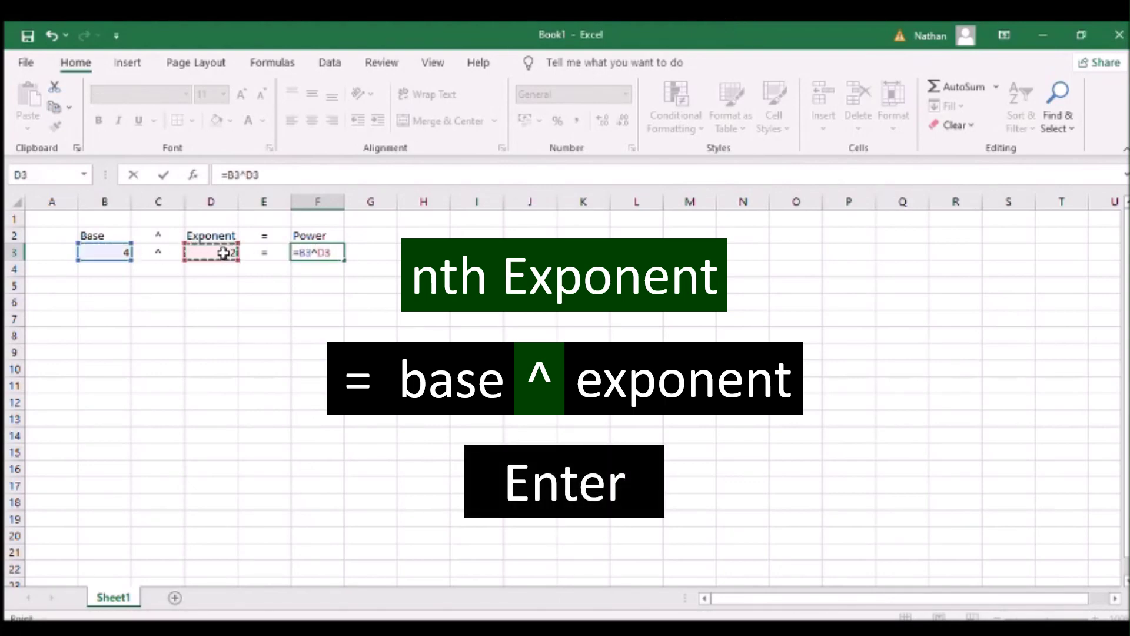
{"action": "key", "text": "Return"}
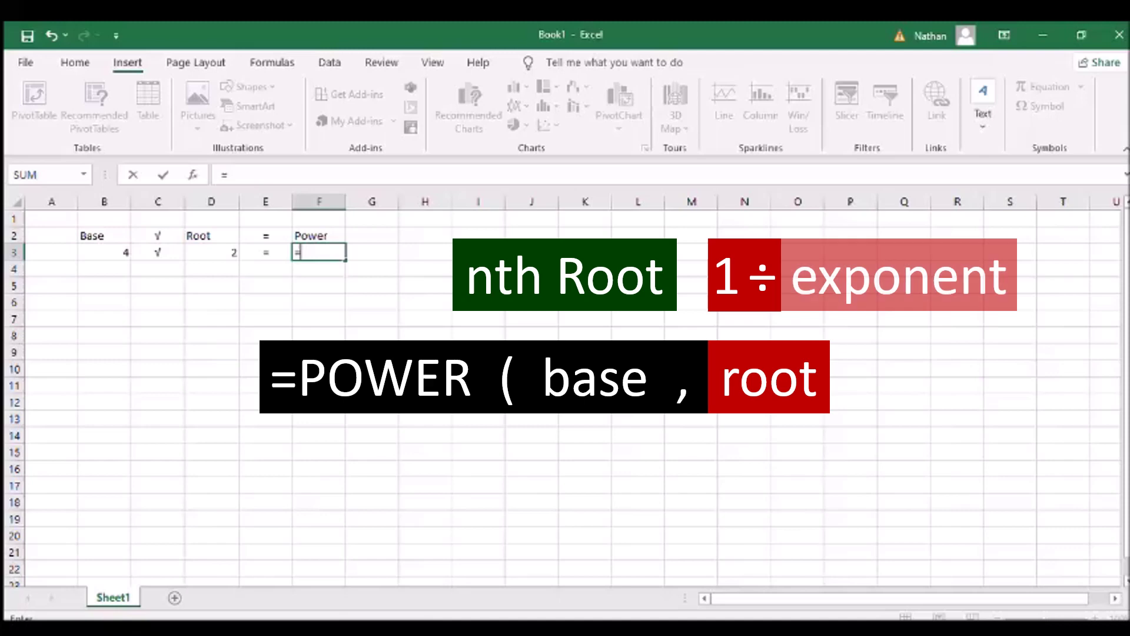
Enter =POWER(B3,1/D3) in F3 to get the root 2.
{"action": "type", "text": "POWER("}
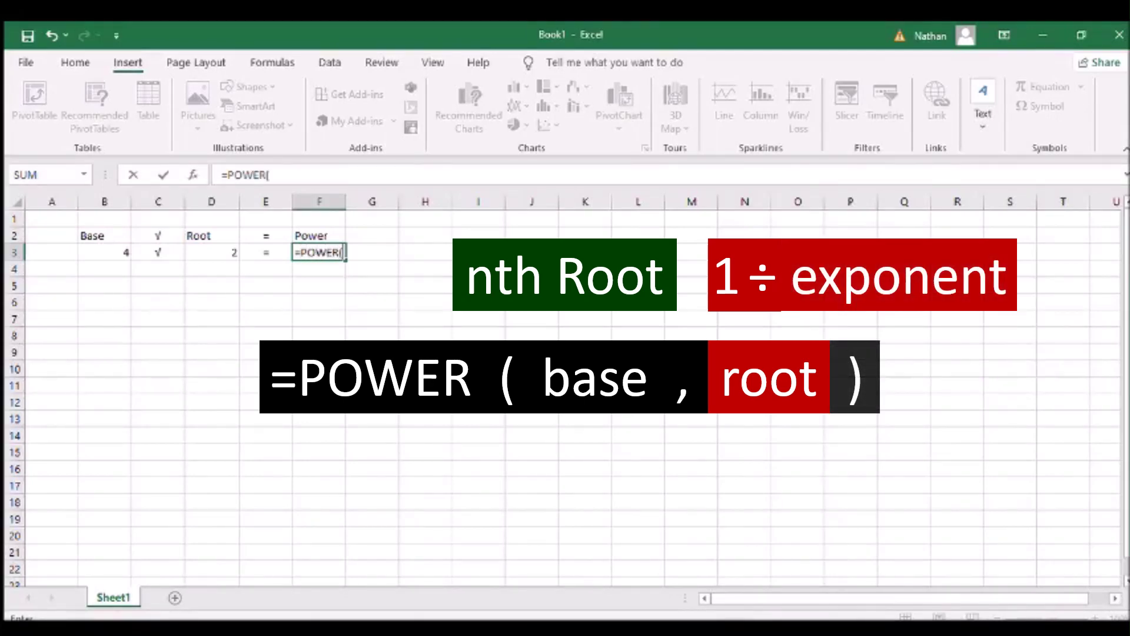
{"action": "left_click", "coordinate": [126, 253]}
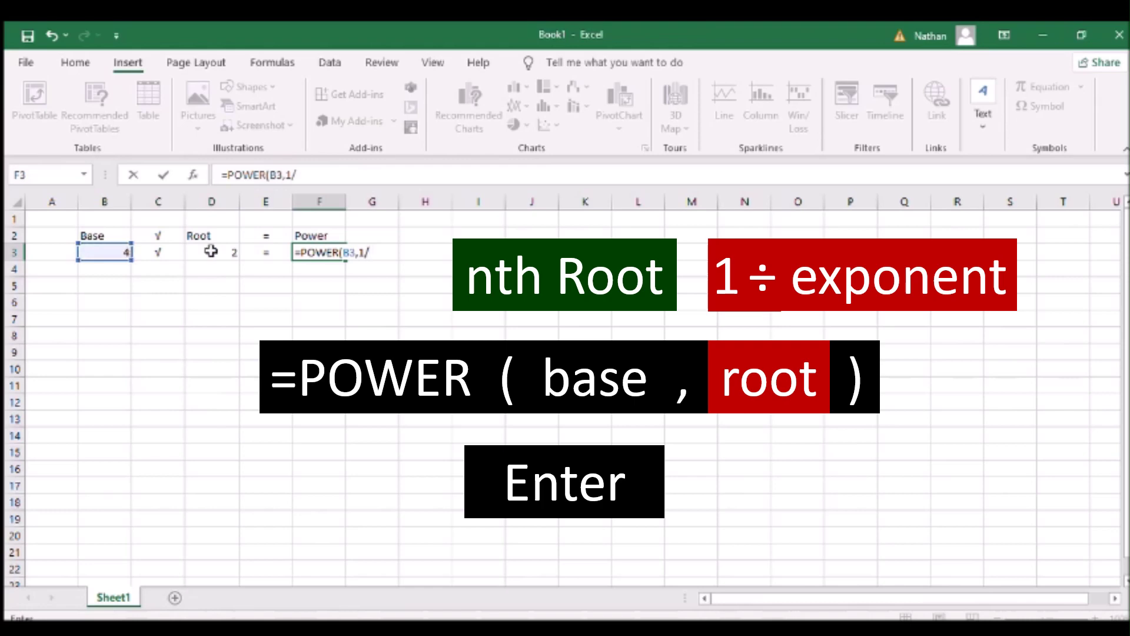
{"action": "key", "text": "Return"}
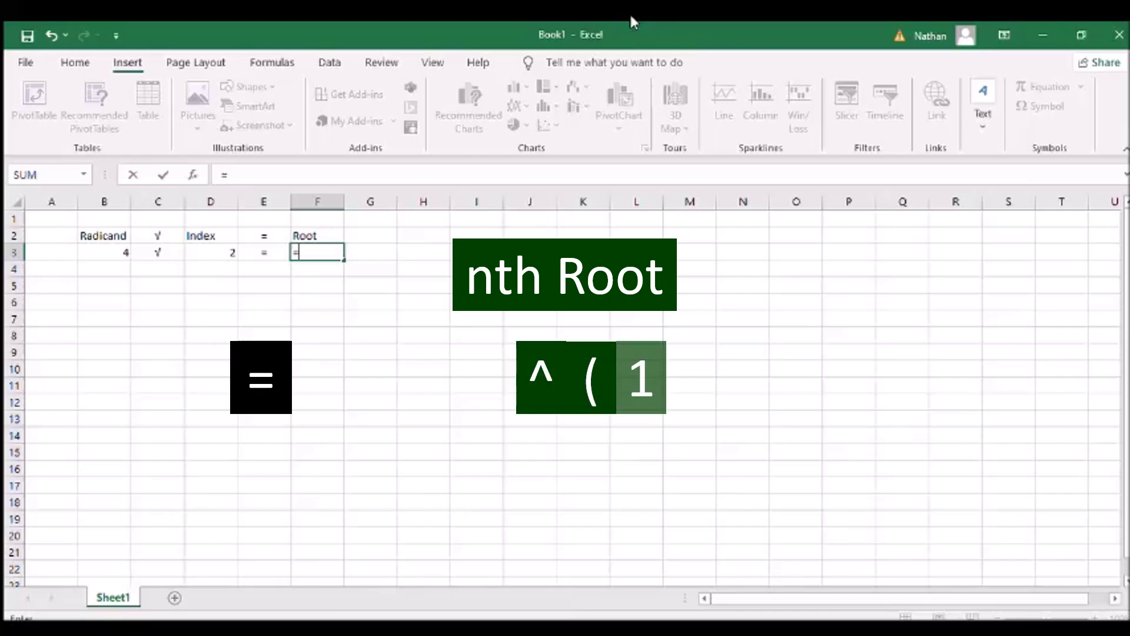
On the Radicand sheet, enter the root formula =B3^(1/D3) in F3.
{"action": "left_click", "coordinate": [114, 253]}
{"action": "type", "text": "^(1/"}
{"action": "left_click", "coordinate": [220, 256]}
{"action": "type", "text": ")"}
{"action": "key", "text": "Return"}
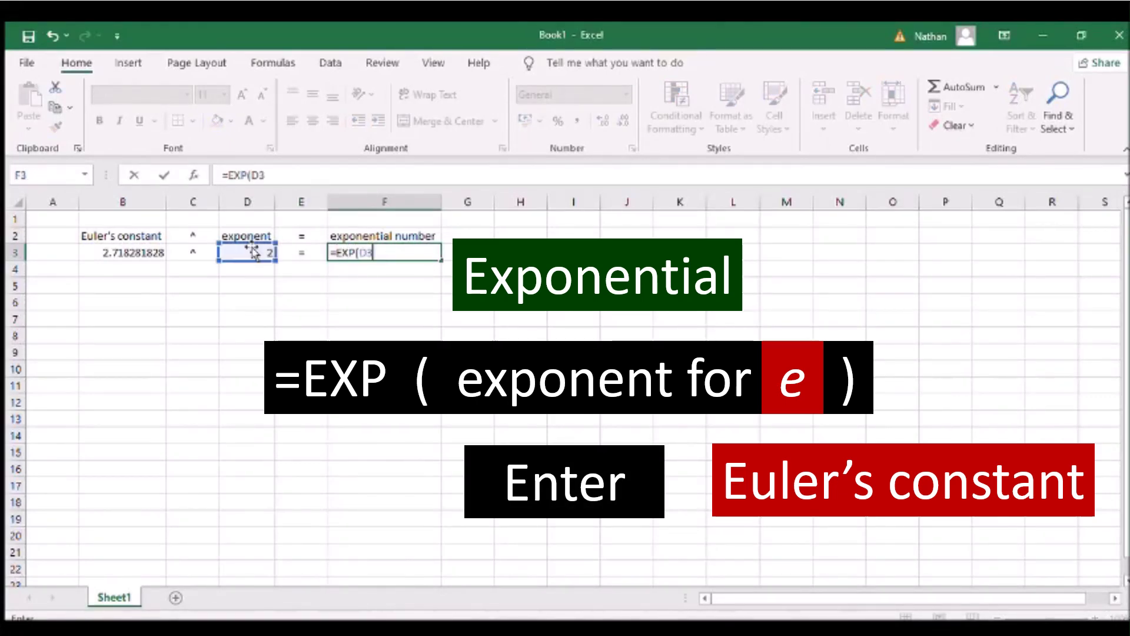
Commit =EXP(D3) in F3, giving 7.389056099.
{"action": "key", "text": "Return"}
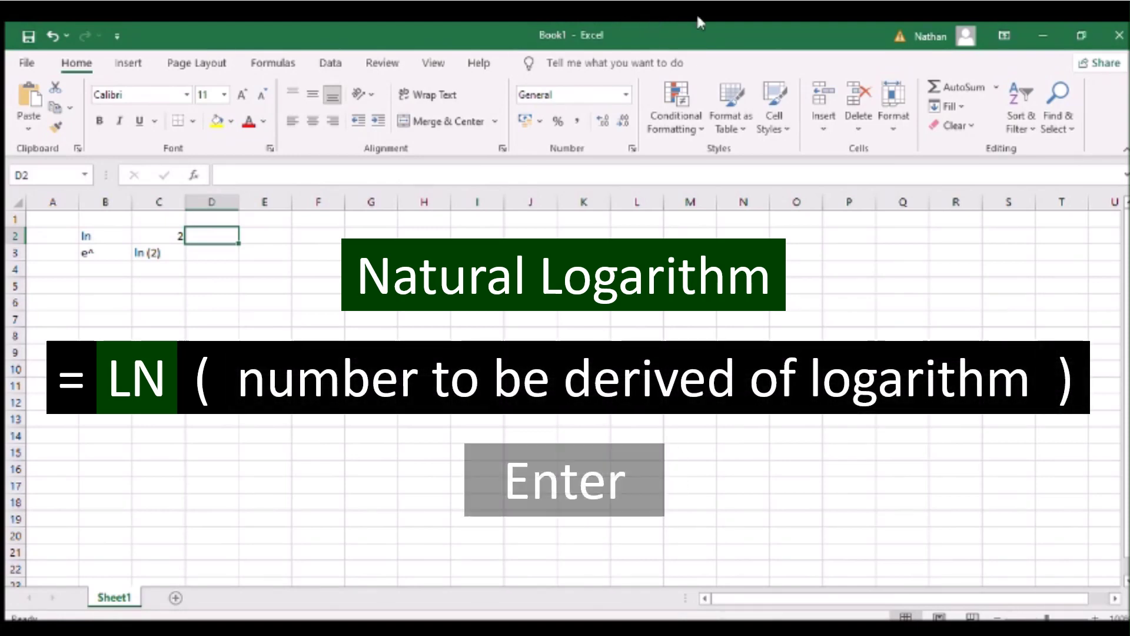
Enter the natural-log formula =ln(C2) in D2 to take the log of 2.
{"action": "type", "text": "=ln(C2"}
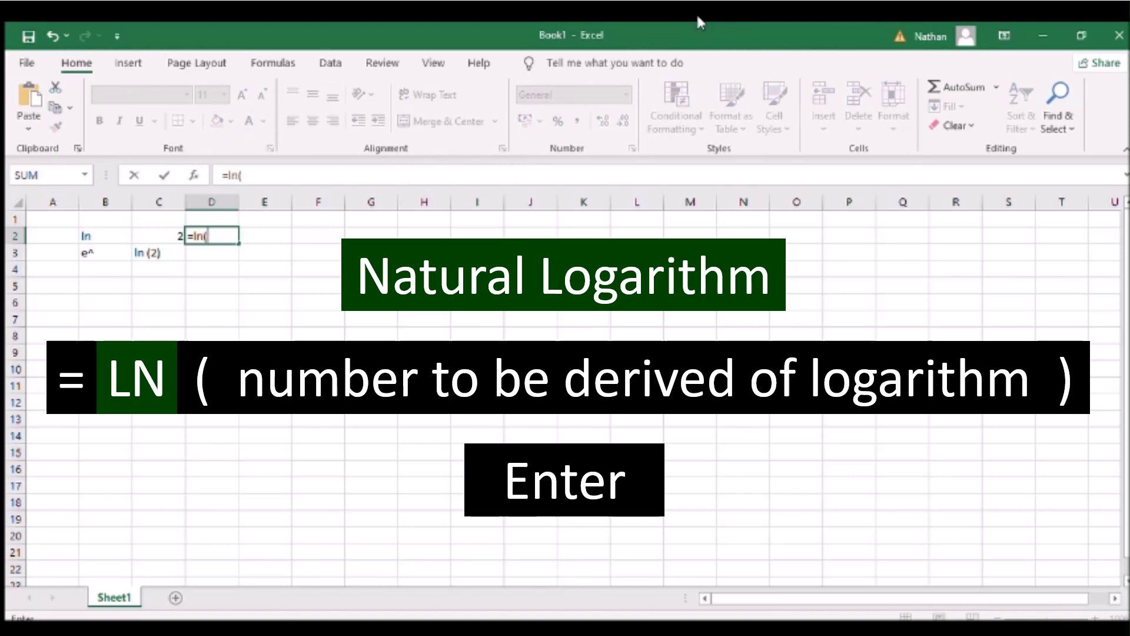